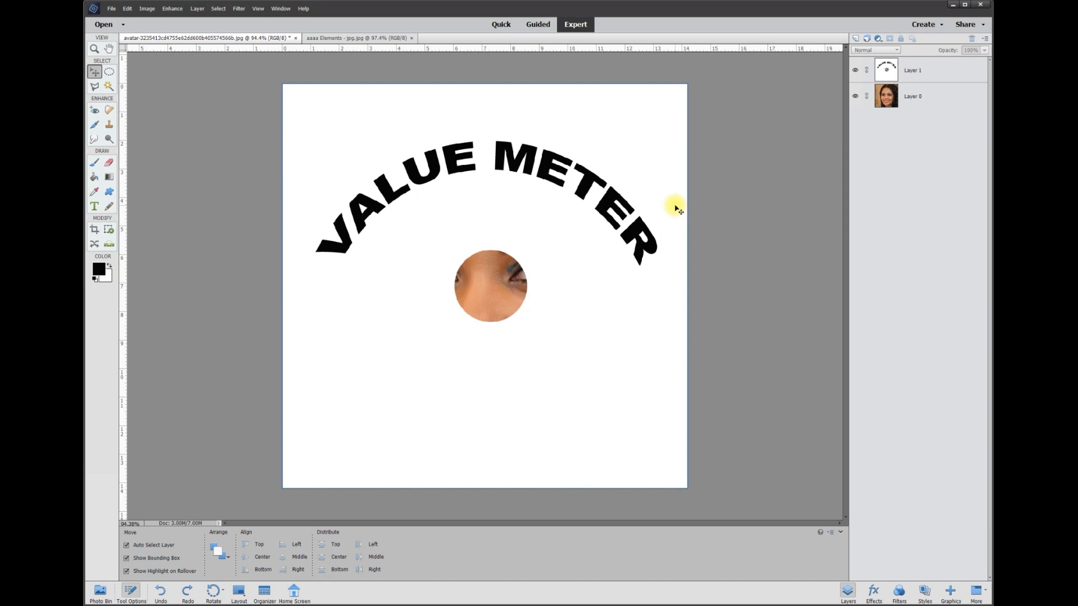
Hide Layer 1, lock the portrait layer (Layer 0), and make Layer 1 visible again
{"action": "left_click", "coordinate": [855, 70]}
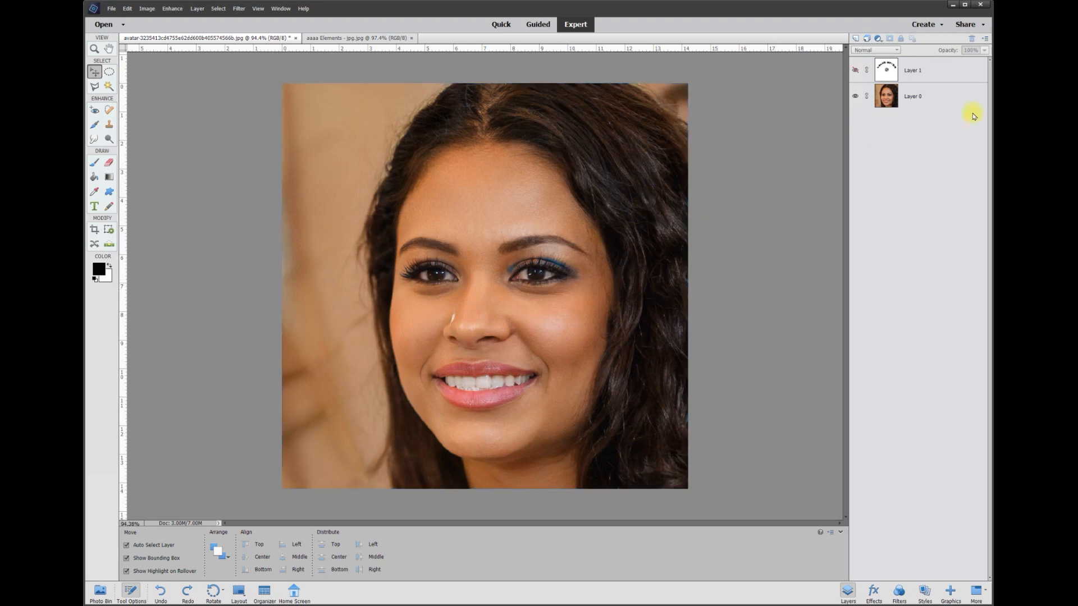
{"action": "left_click", "coordinate": [917, 96]}
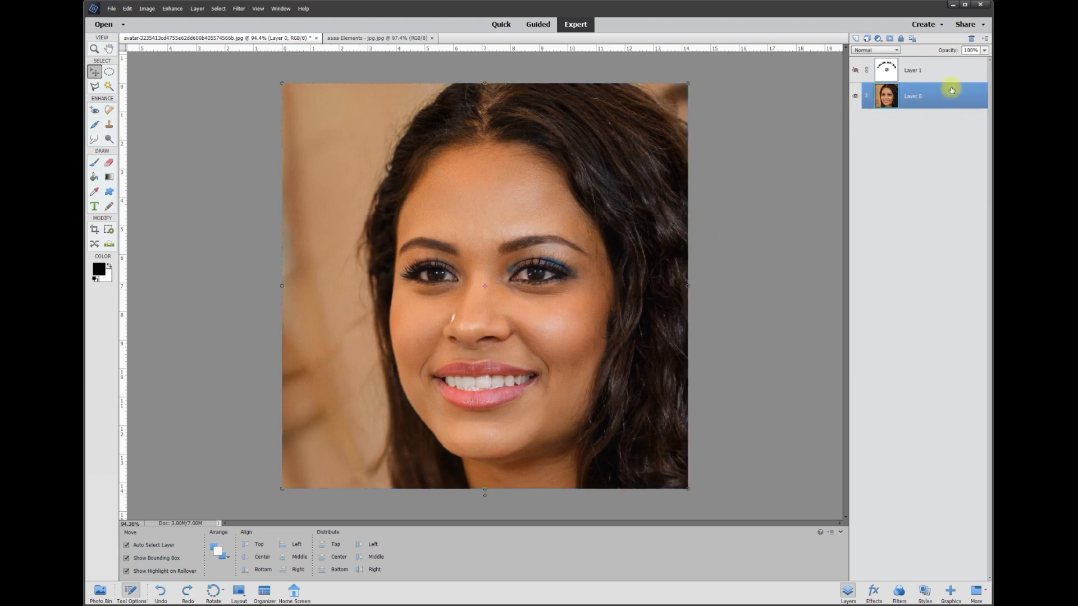
{"action": "left_click", "coordinate": [902, 40]}
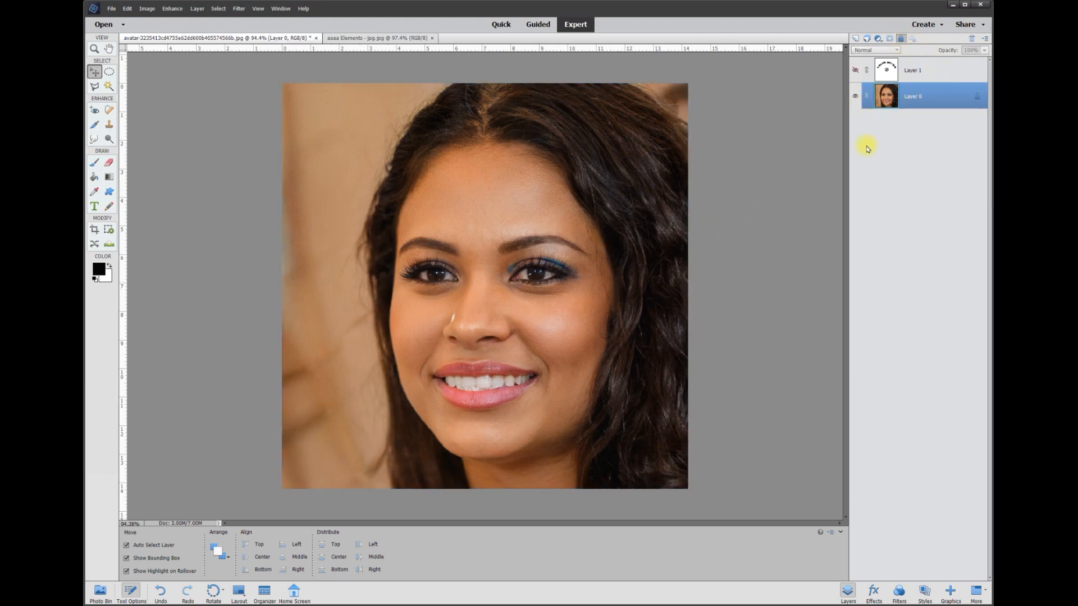
{"action": "left_click", "coordinate": [662, 195]}
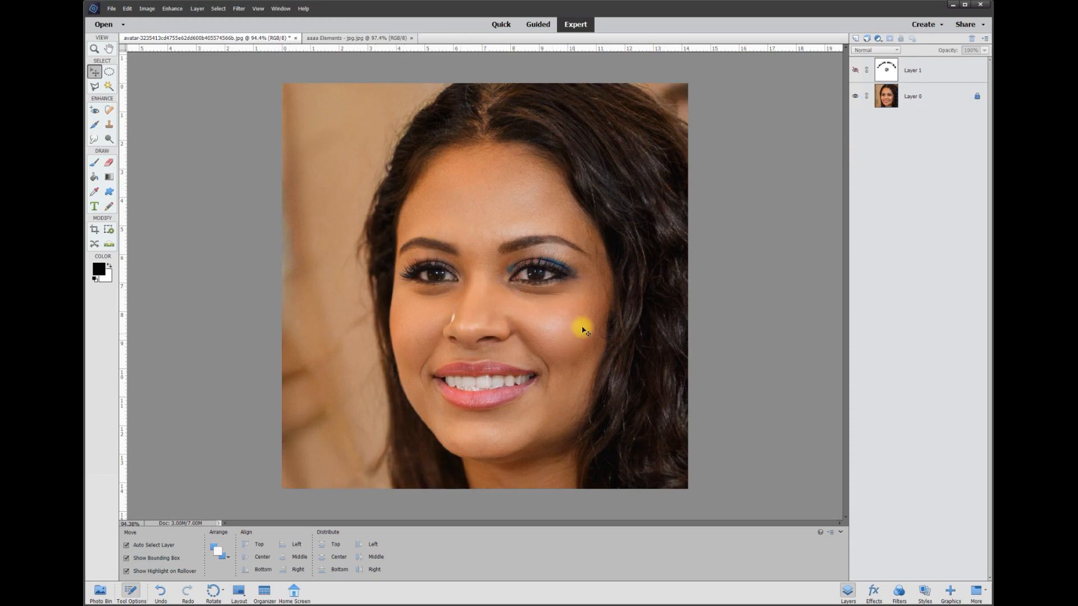
{"action": "left_click", "coordinate": [856, 71]}
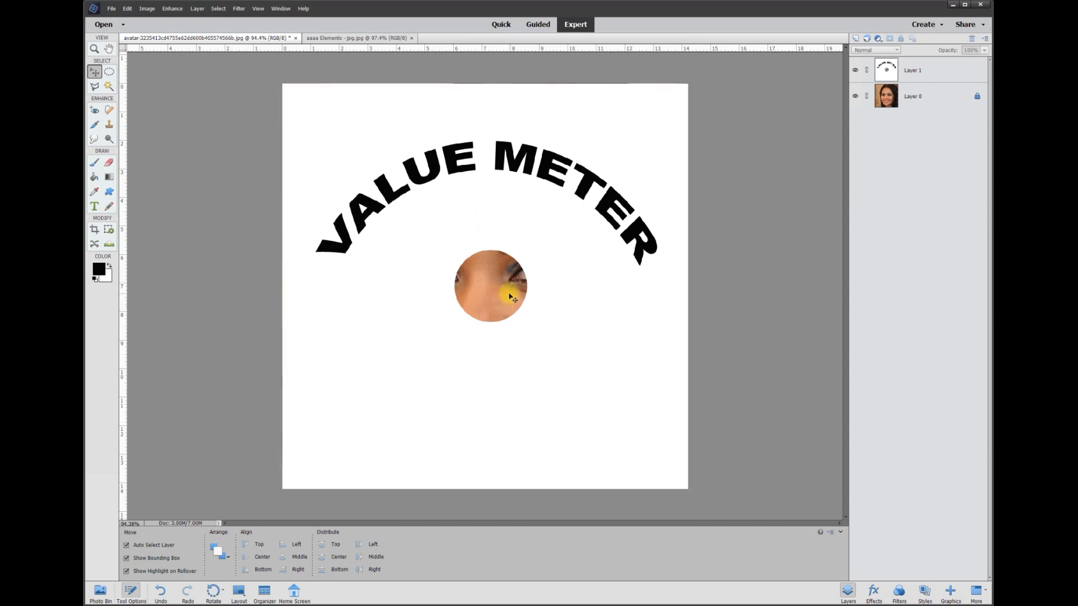
Delete the VALUE METER layer and add a new empty layer above the portrait
{"action": "mouse_move", "coordinate": [563, 243]}
{"action": "left_mouse_down"}
{"action": "mouse_move", "coordinate": [464, 223]}
{"action": "mouse_move", "coordinate": [561, 320]}
{"action": "mouse_move", "coordinate": [602, 282]}
{"action": "mouse_move", "coordinate": [601, 236]}
{"action": "mouse_move", "coordinate": [577, 219]}
{"action": "mouse_move", "coordinate": [561, 379]}
{"action": "mouse_move", "coordinate": [513, 365]}
{"action": "mouse_move", "coordinate": [483, 264]}
{"action": "mouse_move", "coordinate": [486, 188]}
{"action": "mouse_move", "coordinate": [561, 142]}
{"action": "mouse_move", "coordinate": [611, 183]}
{"action": "mouse_move", "coordinate": [556, 265]}
{"action": "mouse_move", "coordinate": [553, 247]}
{"action": "mouse_move", "coordinate": [565, 249]}
{"action": "left_mouse_up"}
{"action": "key", "text": "Delete"}
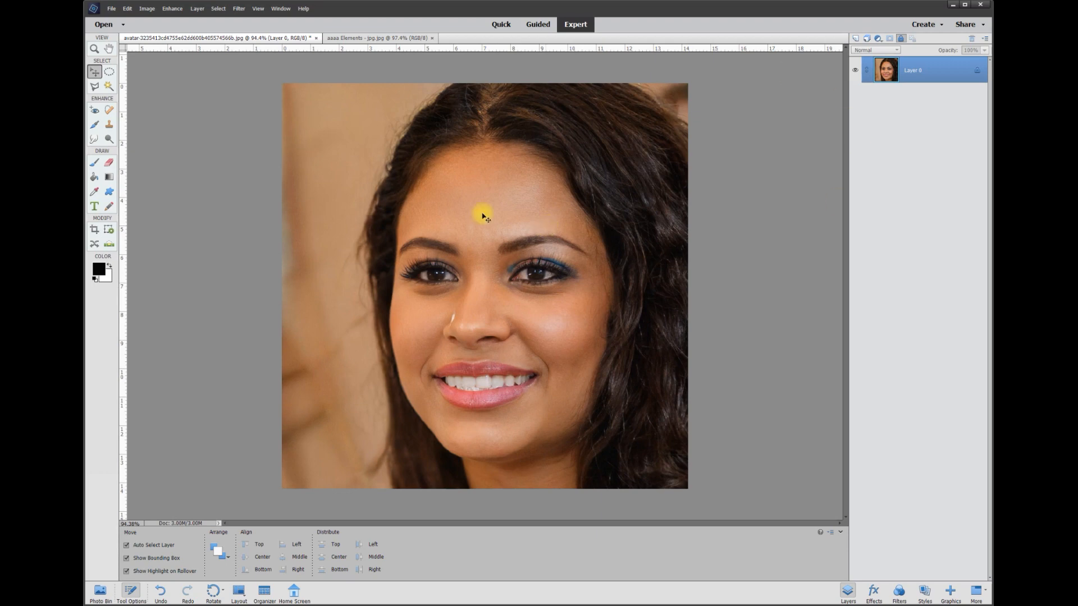
{"action": "left_click", "coordinate": [855, 39]}
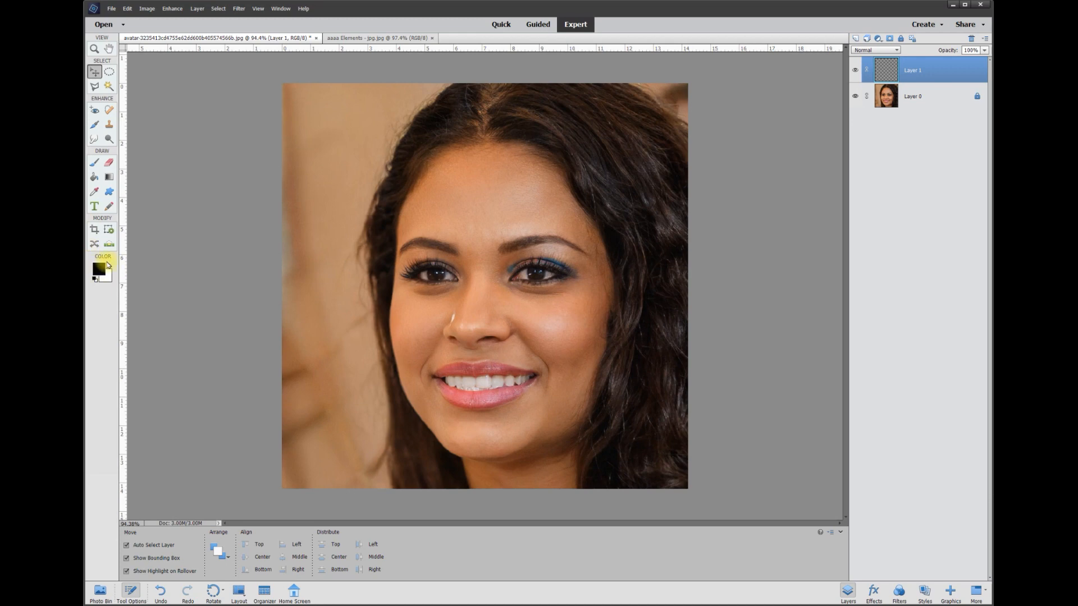
Set the foreground colour to white (ffffff) and fill the new layer with it using the Paint Bucket
{"action": "left_click", "coordinate": [98, 271]}
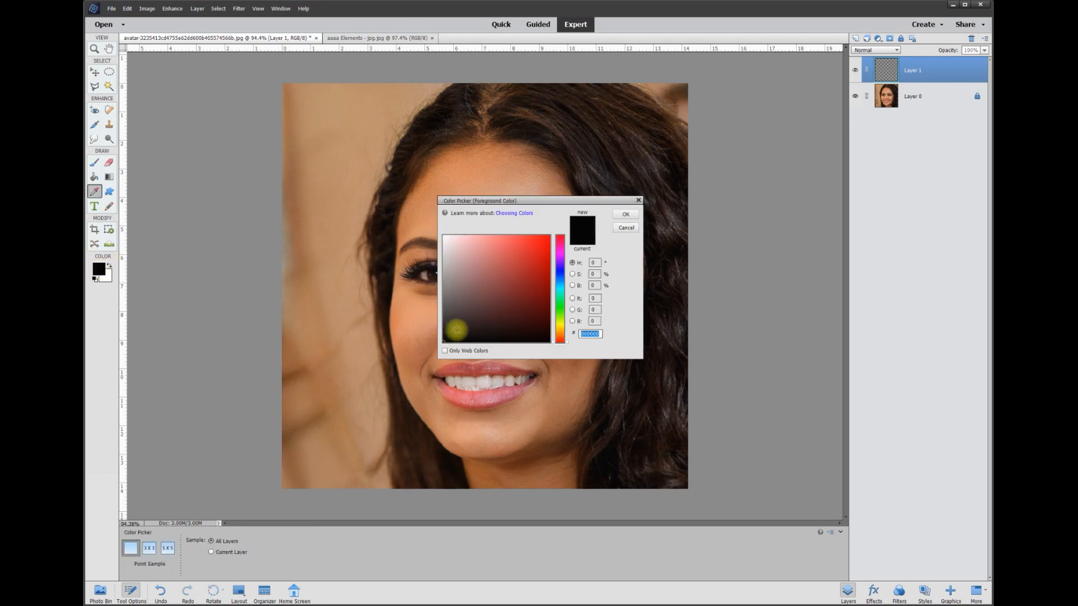
{"action": "left_click_drag", "start_coordinate": [481, 284], "coordinate": [434, 232]}
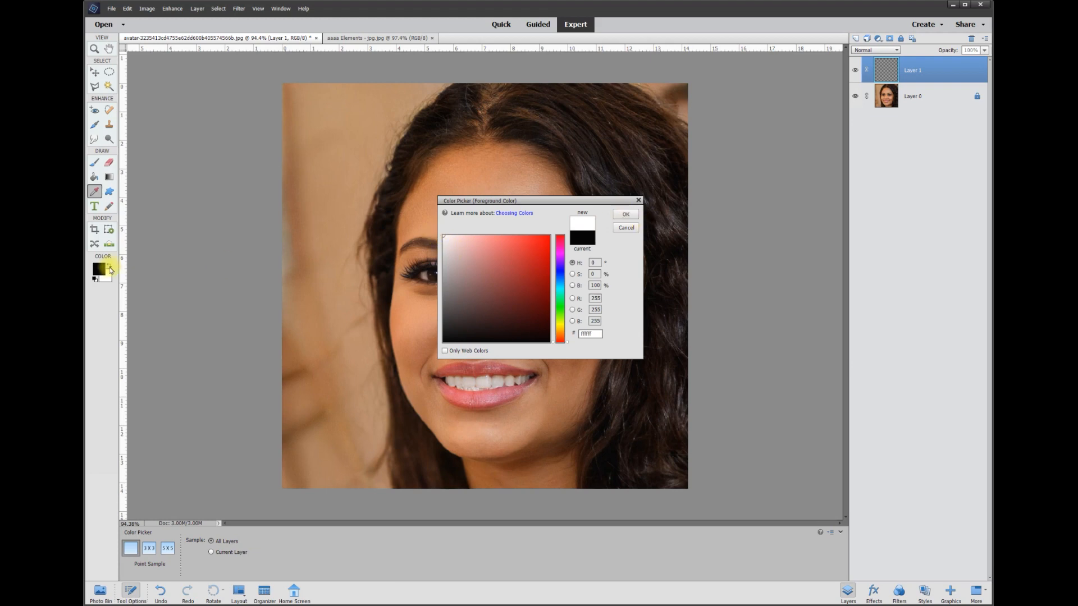
{"action": "left_click", "coordinate": [625, 214]}
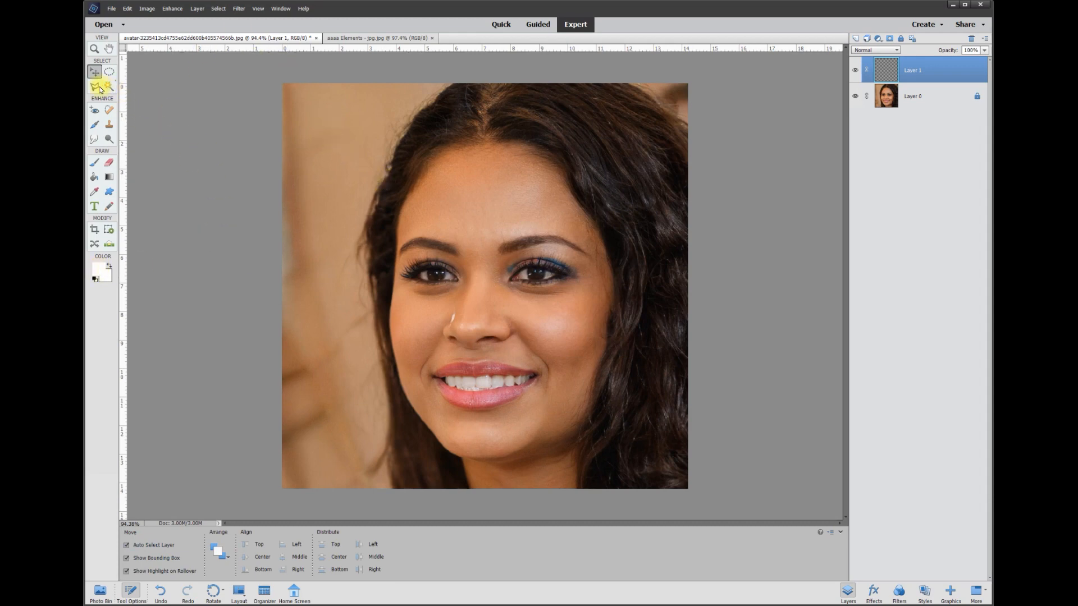
{"action": "left_click", "coordinate": [94, 179]}
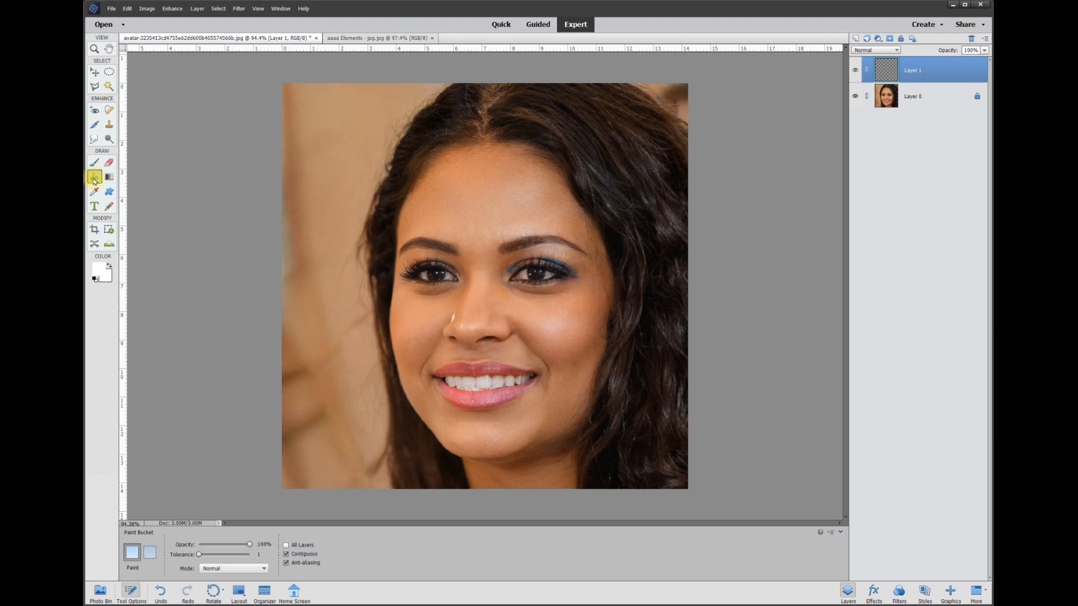
{"action": "left_click", "coordinate": [480, 229]}
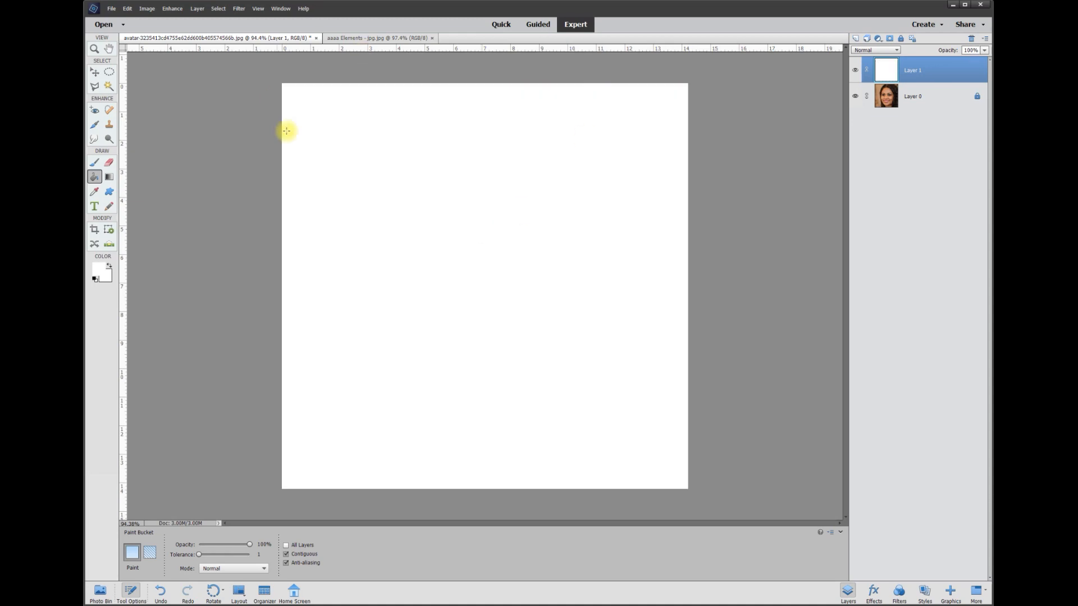
Switch the white layer's visibility off and on repeatedly to compare it with the portrait beneath, ending with it visible and deselected
{"action": "key", "text": "v"}
{"action": "left_click", "coordinate": [856, 70]}
{"action": "left_click", "coordinate": [856, 70]}
{"action": "left_click", "coordinate": [856, 70]}
{"action": "left_click", "coordinate": [856, 70]}
{"action": "left_click", "coordinate": [856, 70]}
{"action": "left_click", "coordinate": [855, 70]}
{"action": "left_click", "coordinate": [856, 70]}
{"action": "left_click", "coordinate": [856, 70]}
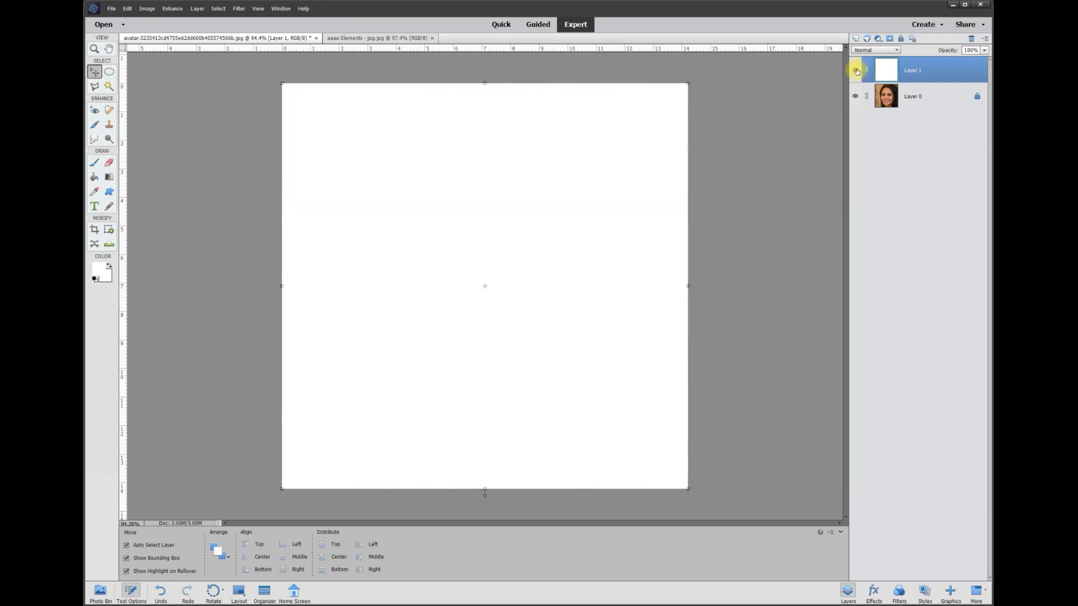
{"action": "left_click", "coordinate": [855, 71]}
{"action": "left_click", "coordinate": [855, 71]}
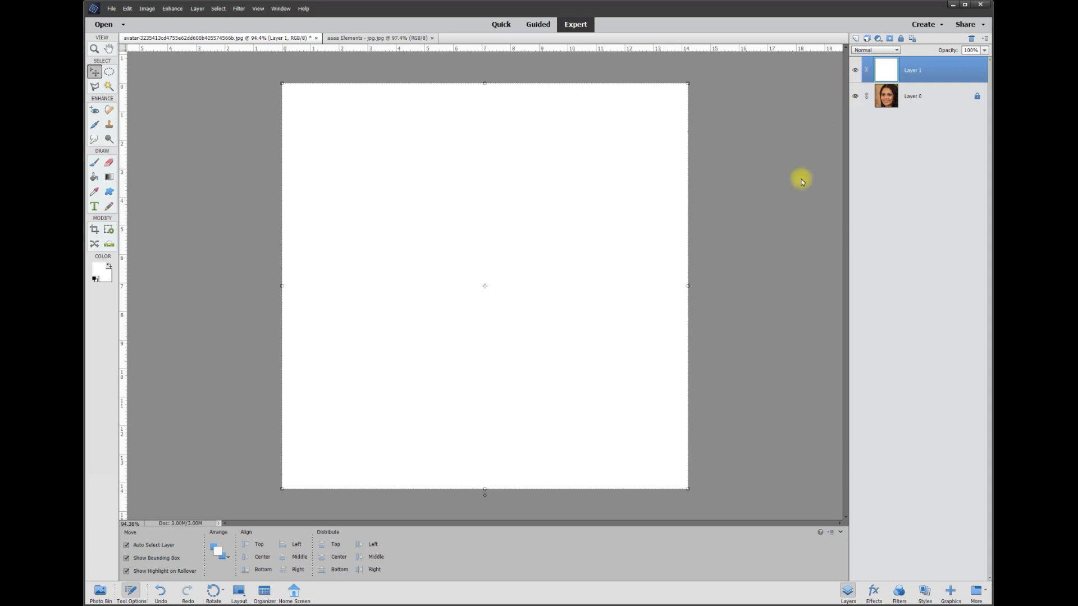
{"action": "left_click", "coordinate": [773, 199]}
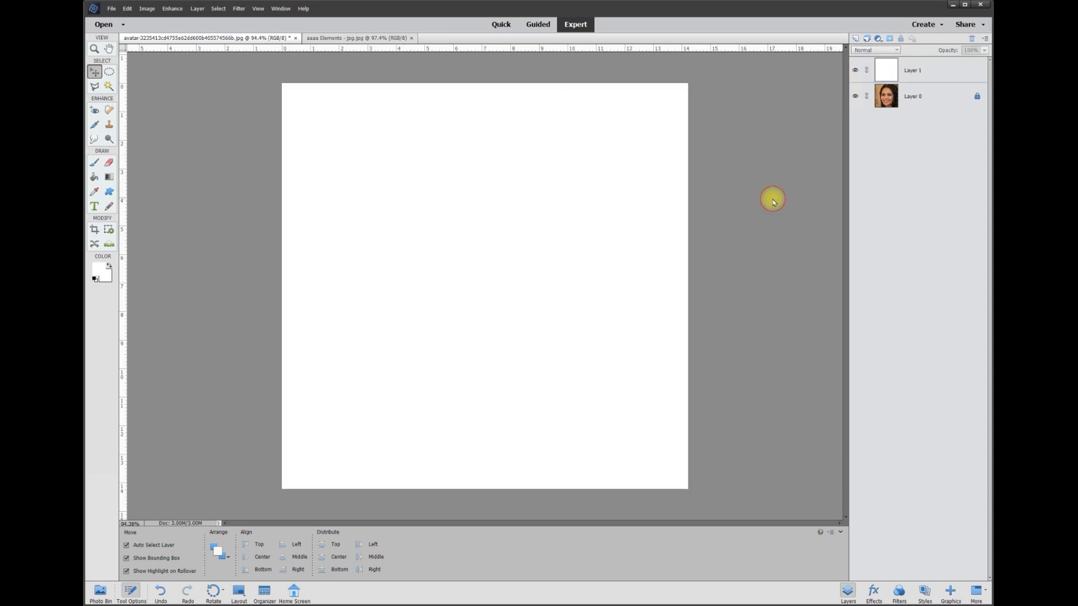
Cut a circular hole about 1.6 inches across near the centre of the white Layer 1 with the Elliptical Marquee
{"action": "left_click", "coordinate": [109, 73]}
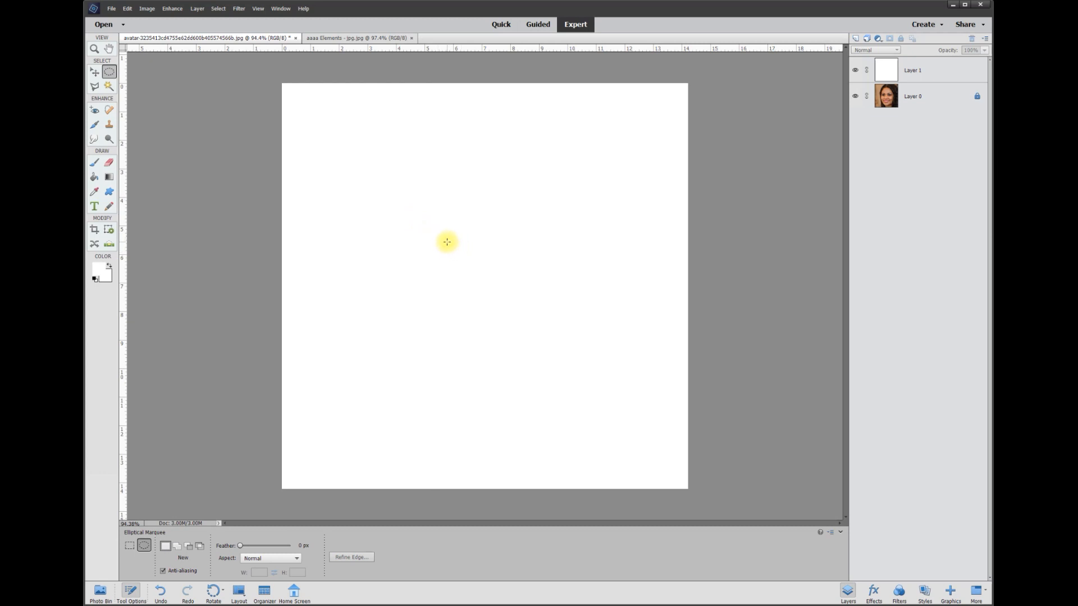
{"action": "left_click_drag", "start_coordinate": [447, 241], "coordinate": [500, 294]}
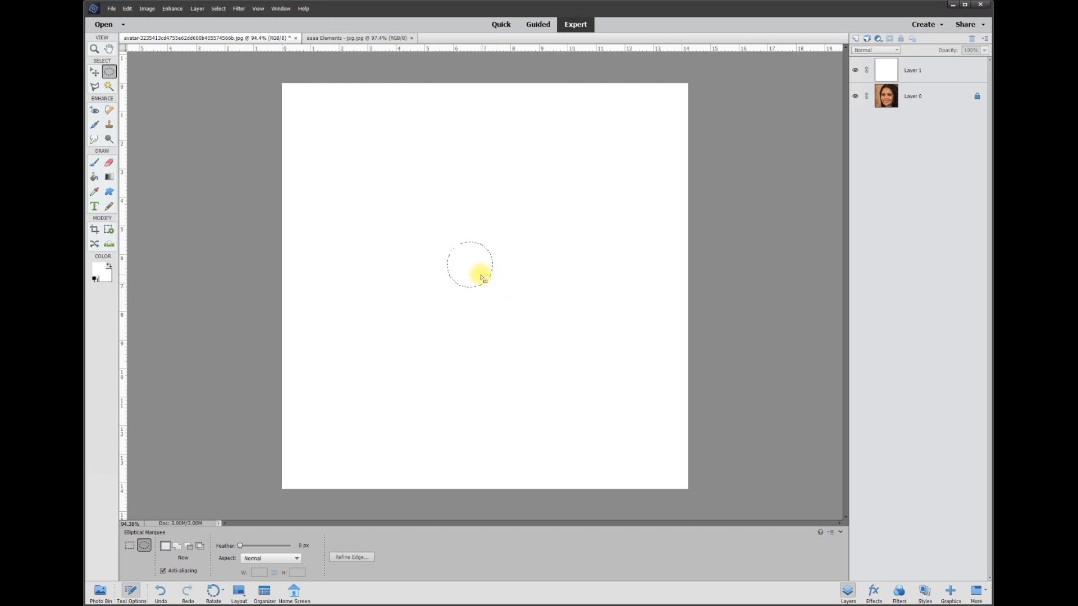
{"action": "left_click", "coordinate": [918, 74]}
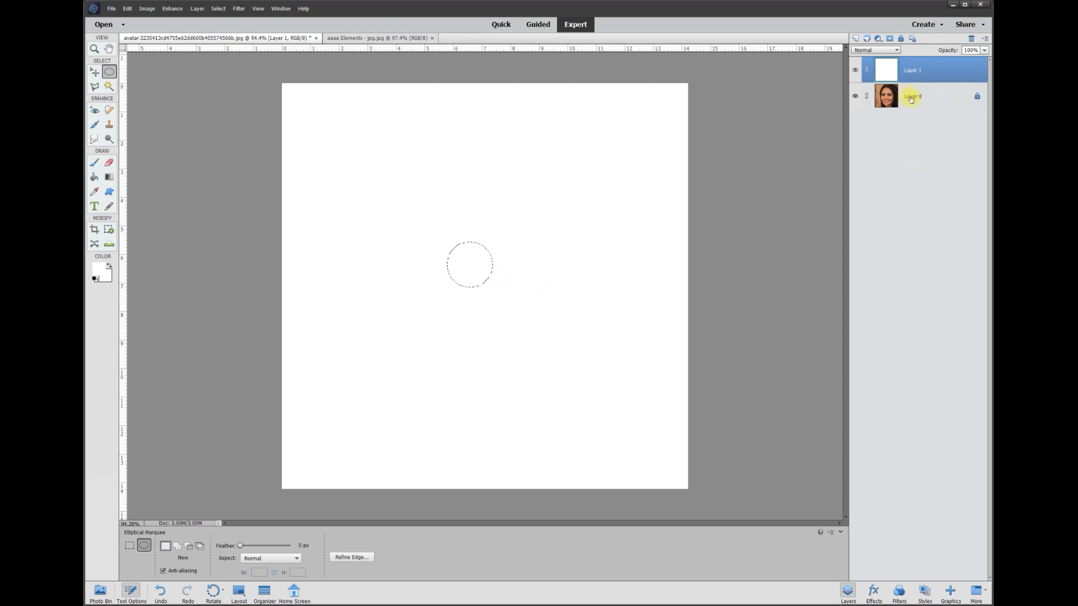
{"action": "left_click", "coordinate": [914, 98]}
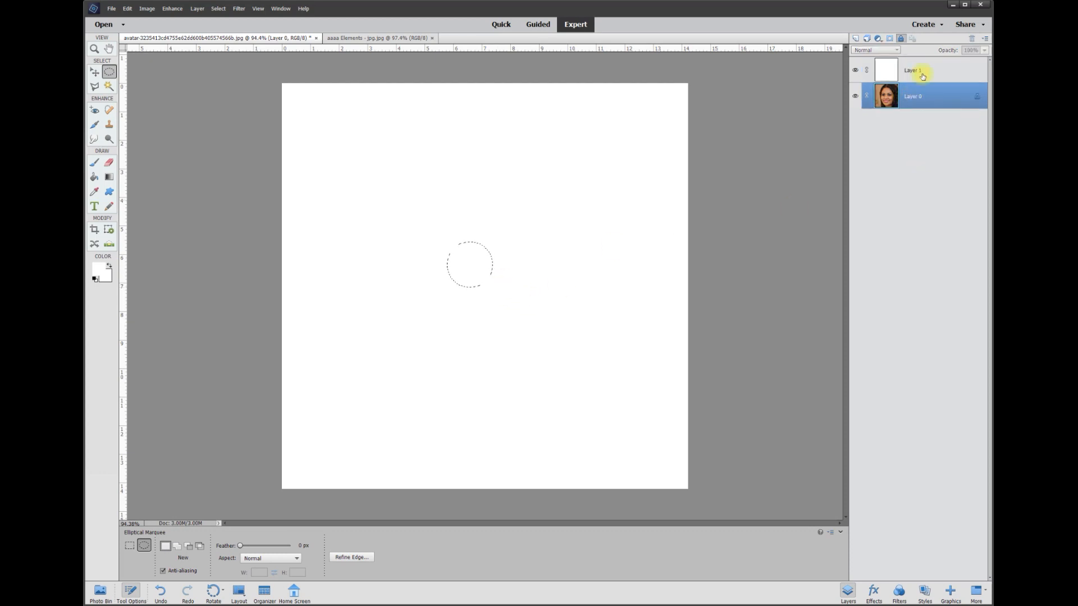
{"action": "left_click", "coordinate": [920, 74]}
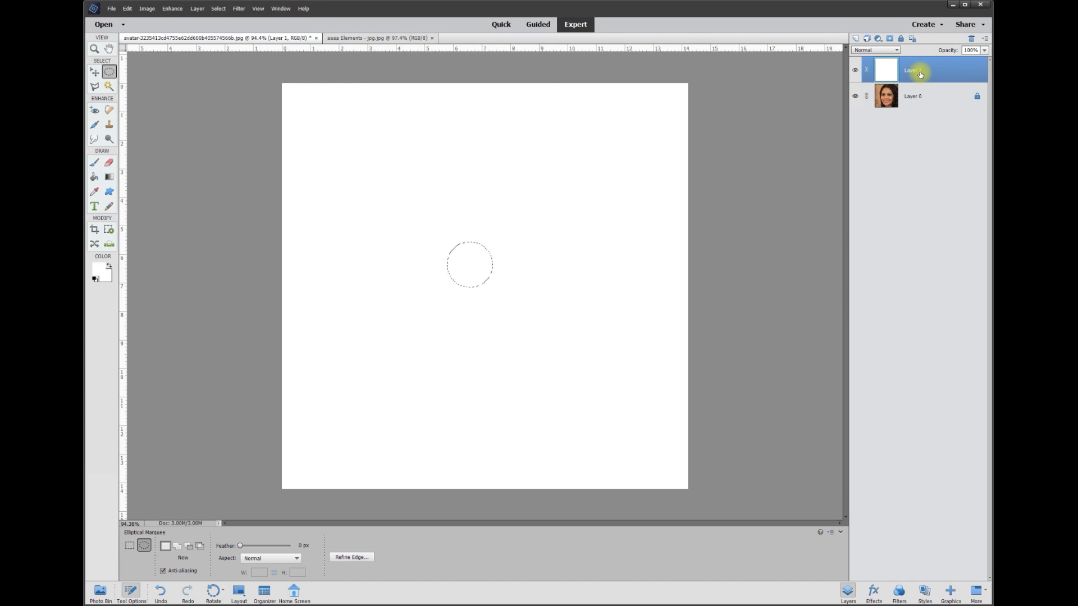
{"action": "key", "text": "Delete"}
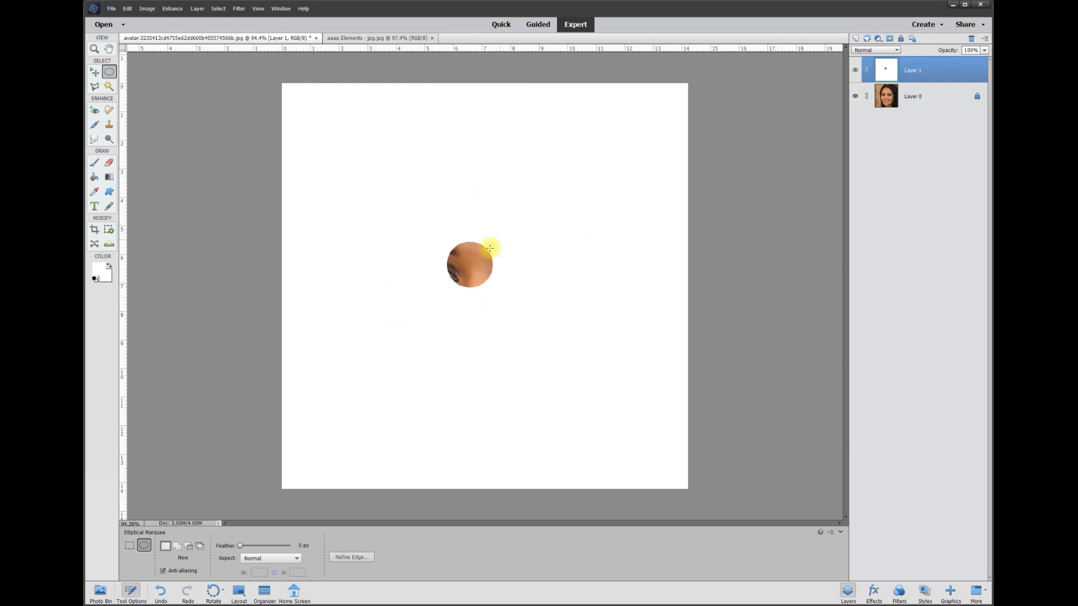
Shift the white layer slightly and fill its small circular hole with white using the Paint Bucket
{"action": "left_click", "coordinate": [95, 76]}
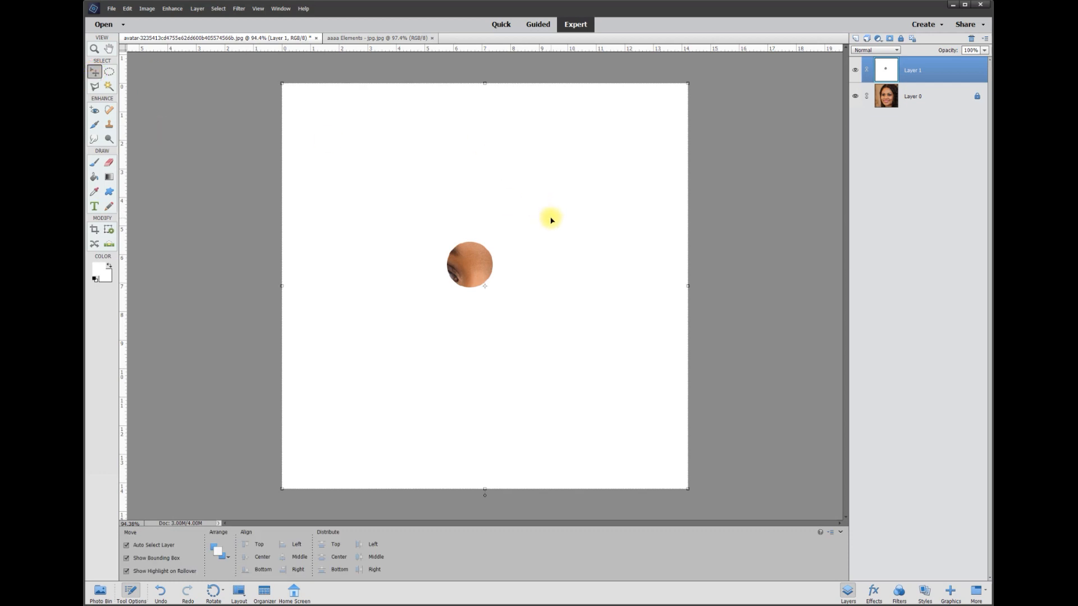
{"action": "mouse_move", "coordinate": [527, 214]}
{"action": "left_mouse_down"}
{"action": "mouse_move", "coordinate": [512, 270]}
{"action": "mouse_move", "coordinate": [599, 211]}
{"action": "mouse_move", "coordinate": [584, 173]}
{"action": "mouse_move", "coordinate": [476, 279]}
{"action": "mouse_move", "coordinate": [500, 360]}
{"action": "mouse_move", "coordinate": [577, 376]}
{"action": "mouse_move", "coordinate": [613, 358]}
{"action": "mouse_move", "coordinate": [649, 294]}
{"action": "mouse_move", "coordinate": [641, 179]}
{"action": "mouse_move", "coordinate": [537, 165]}
{"action": "mouse_move", "coordinate": [542, 243]}
{"action": "mouse_move", "coordinate": [529, 216]}
{"action": "left_mouse_up"}
{"action": "left_click", "coordinate": [93, 175]}
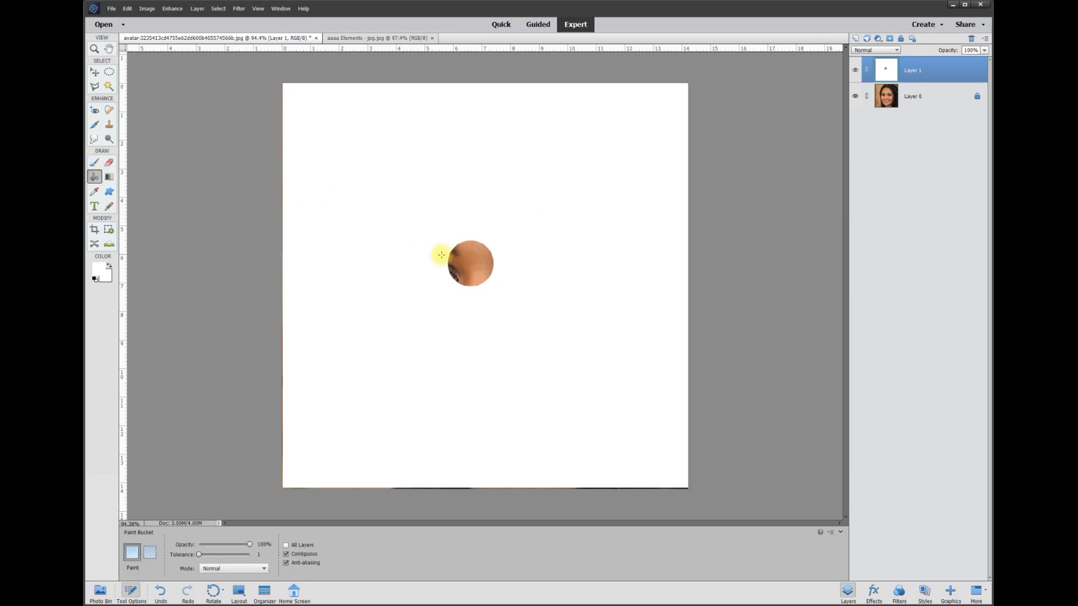
{"action": "left_click", "coordinate": [467, 268]}
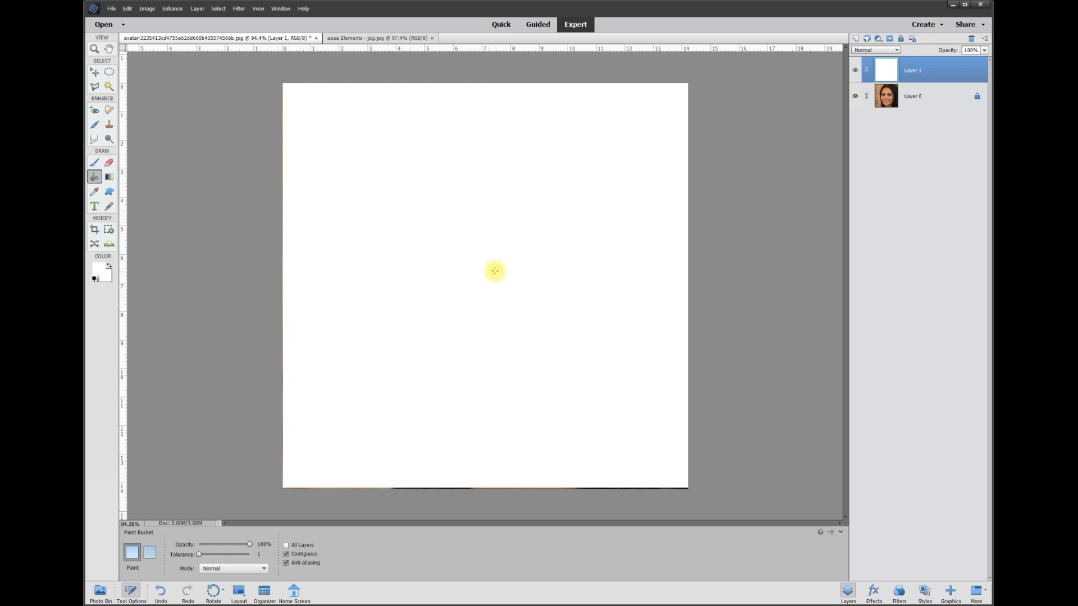
Cut a larger circular hole about 4.8 inches across in the white layer, deselect, and try moving the layer over the portrait
{"action": "left_click", "coordinate": [109, 73]}
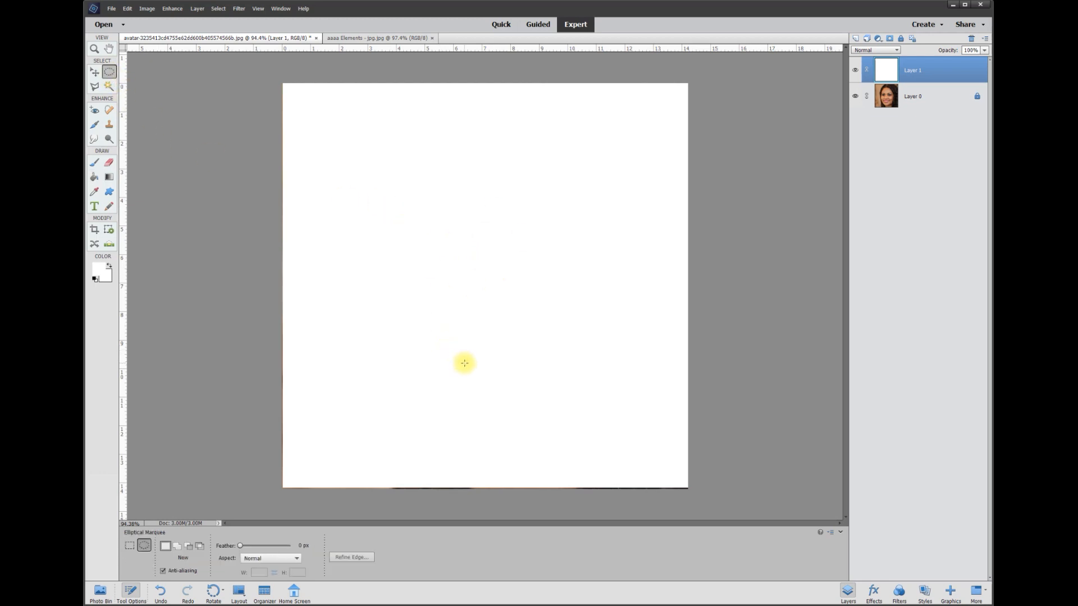
{"action": "left_click_drag", "start_coordinate": [427, 222], "coordinate": [559, 360]}
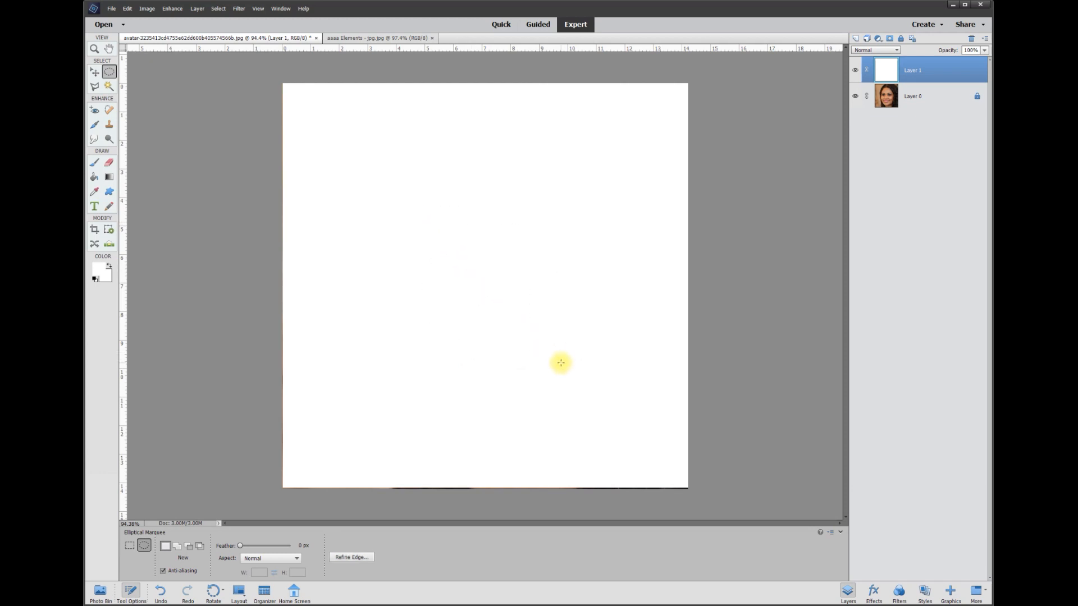
{"action": "key", "text": "Delete"}
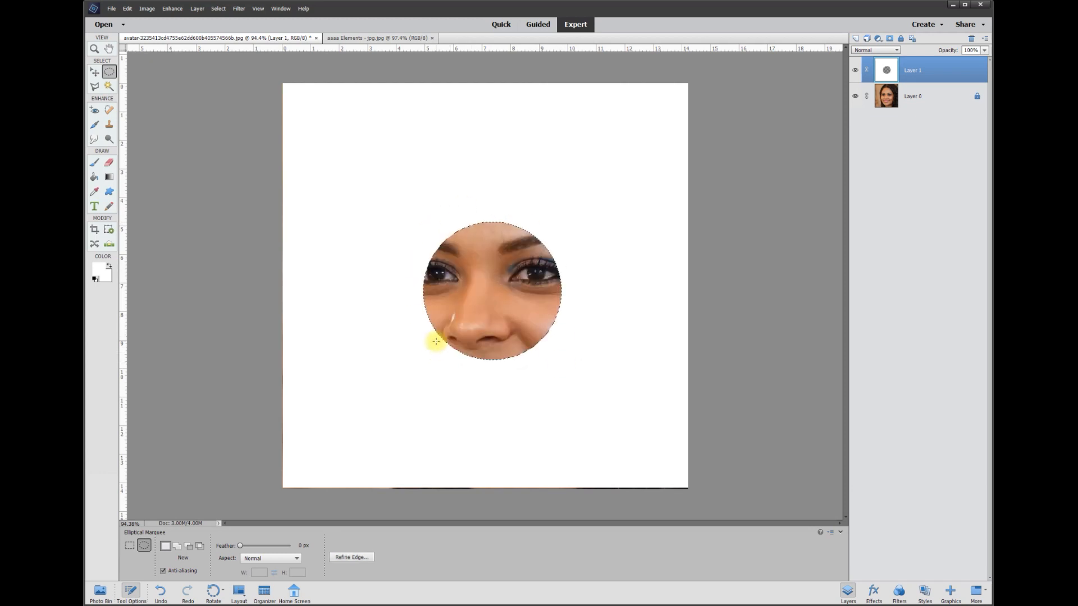
{"action": "key", "text": "ctrl+d"}
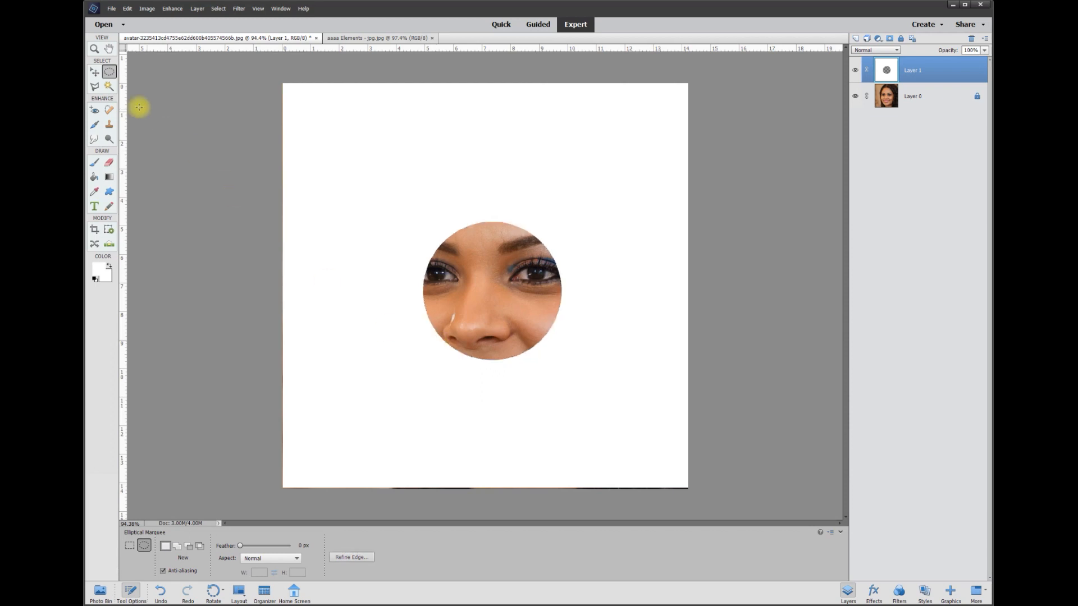
{"action": "left_click", "coordinate": [95, 71]}
{"action": "left_click_drag", "start_coordinate": [439, 212], "coordinate": [506, 305]}
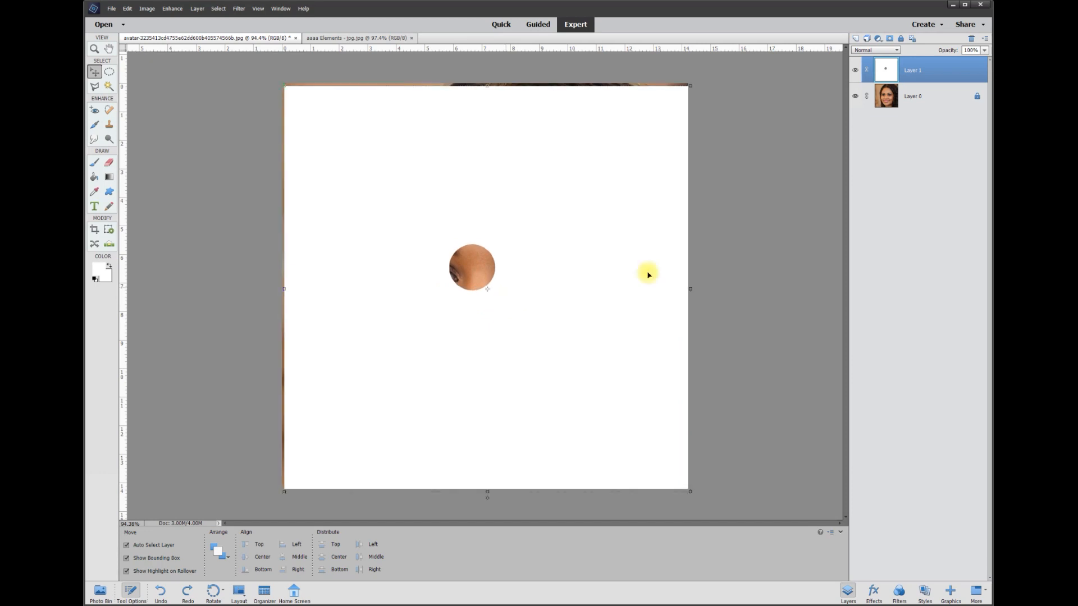
Enlarge the canvas to 30 by 30 inches, anchored at the centre, and fit the whole canvas in the view
{"action": "left_click", "coordinate": [144, 10]}
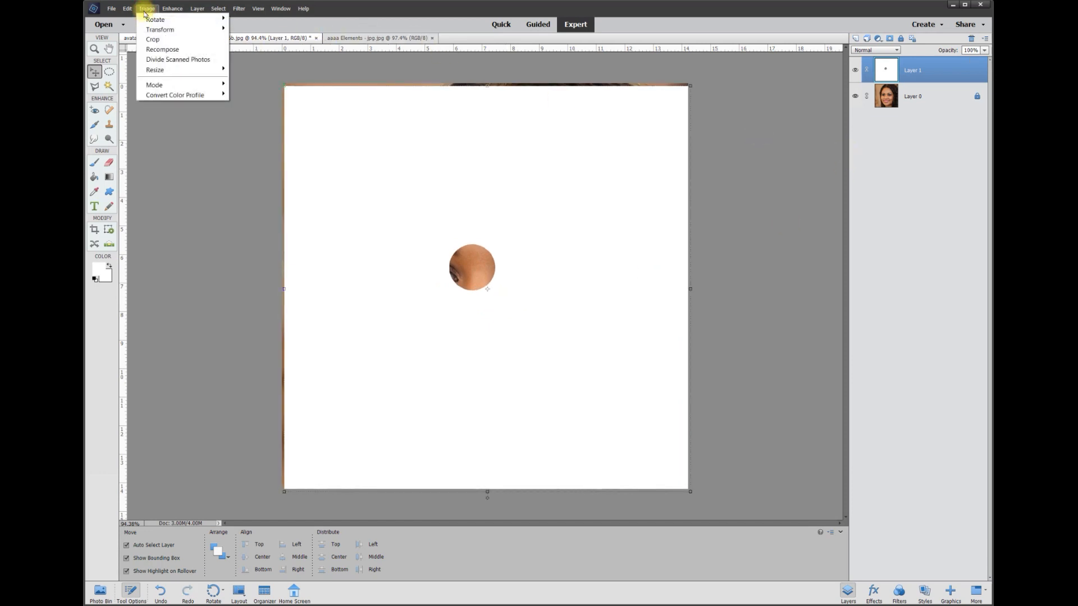
{"action": "mouse_move", "coordinate": [163, 69]}
{"action": "left_click", "coordinate": [283, 80]}
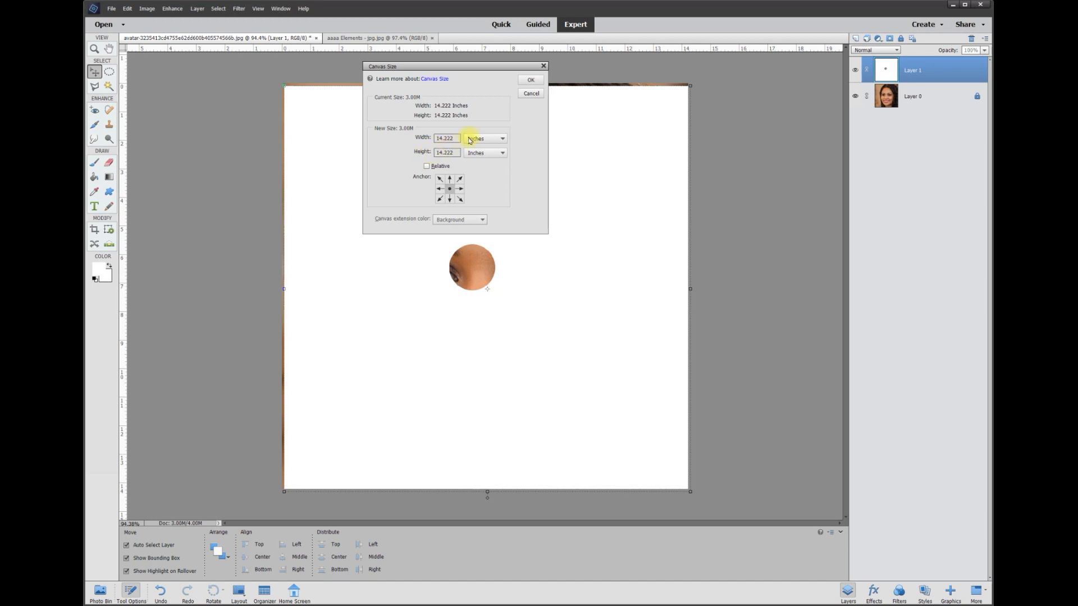
{"action": "left_click_drag", "start_coordinate": [454, 139], "coordinate": [405, 138]}
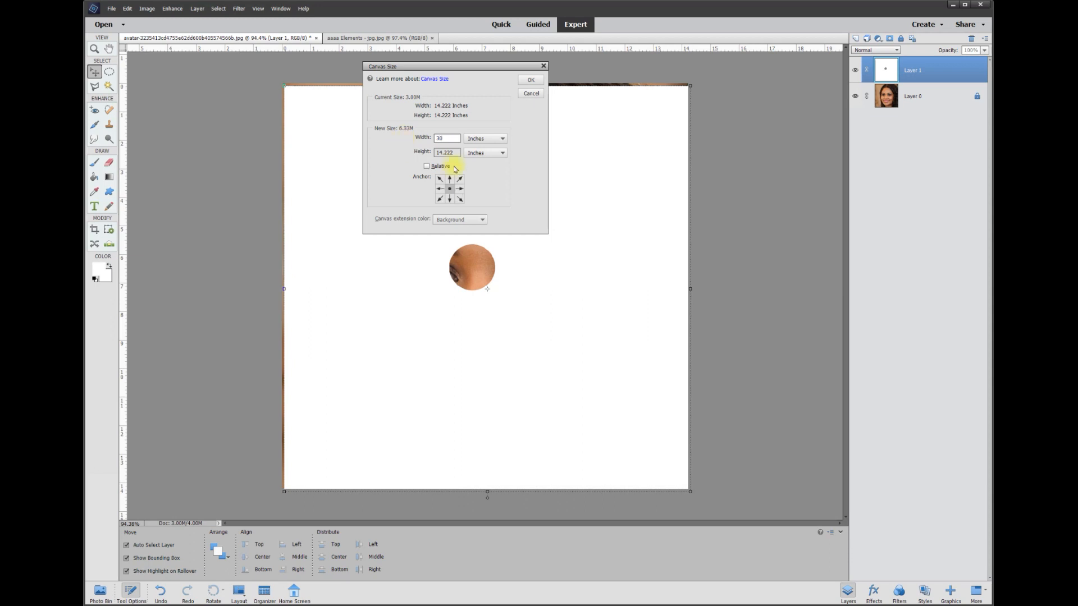
{"action": "left_click_drag", "start_coordinate": [454, 153], "coordinate": [263, 143]}
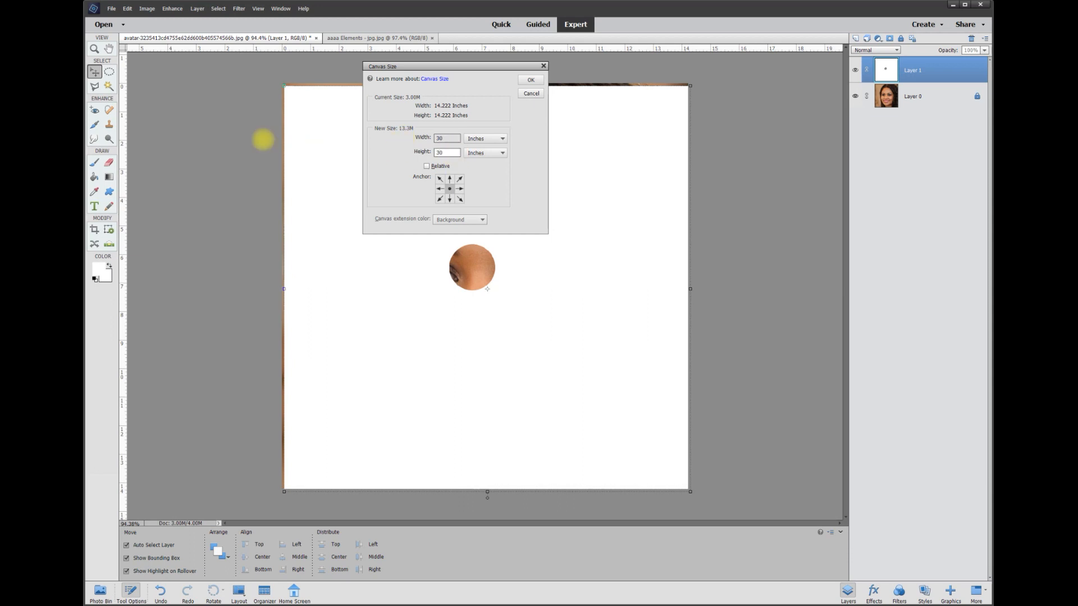
{"action": "key", "text": "Return"}
{"action": "key", "text": "ctrl+0"}
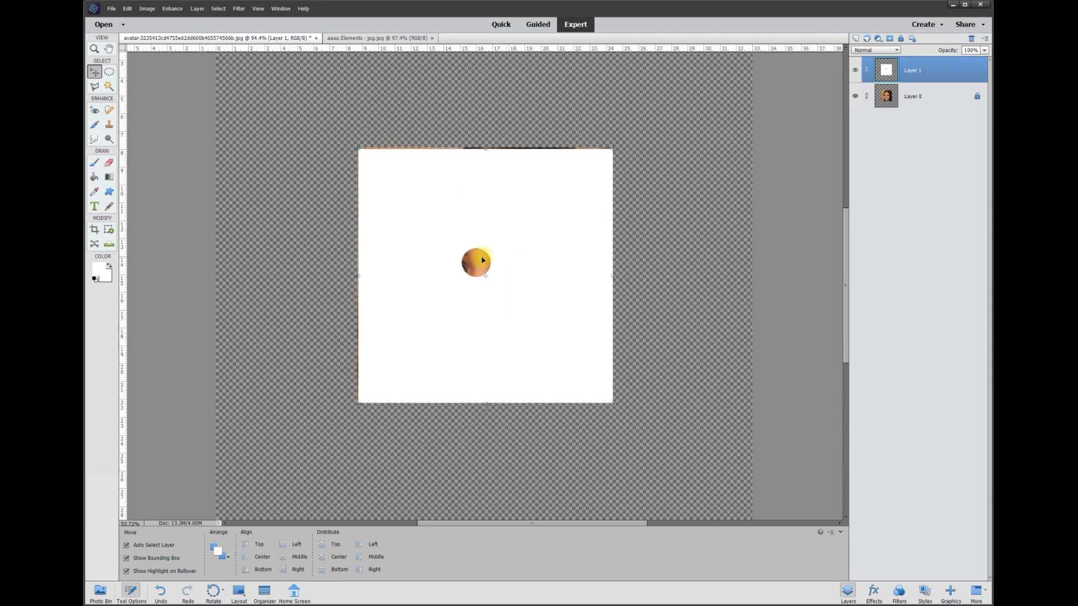
{"action": "scroll", "coordinate": [480, 261], "scroll_direction": "down", "scroll_amount": 1}
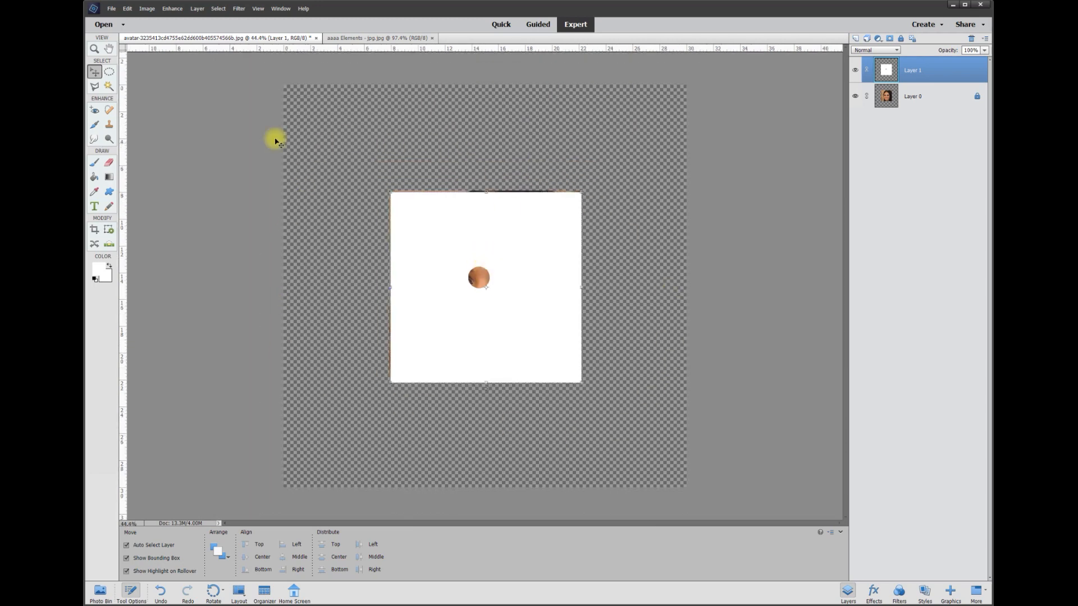
Reposition the white square over the portrait and fill the transparent canvas around it on Layer 1 with white using the Paint Bucket
{"action": "left_click_drag", "start_coordinate": [462, 234], "coordinate": [516, 239]}
{"action": "scroll", "coordinate": [481, 229], "scroll_direction": "up", "scroll_amount": 3}
{"action": "left_click_drag", "start_coordinate": [485, 222], "coordinate": [485, 240]}
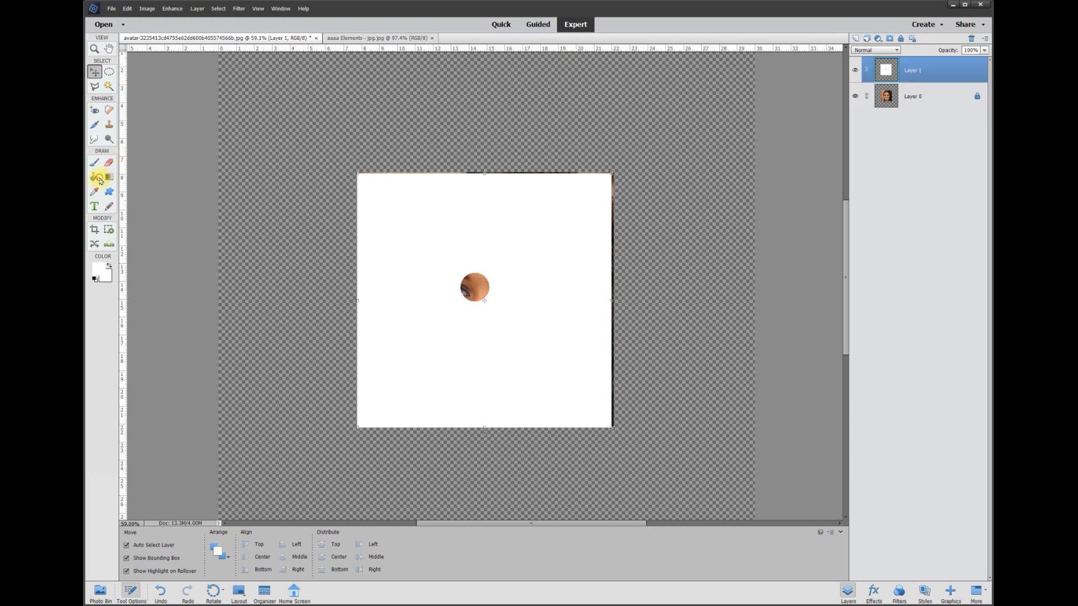
{"action": "left_click", "coordinate": [306, 218]}
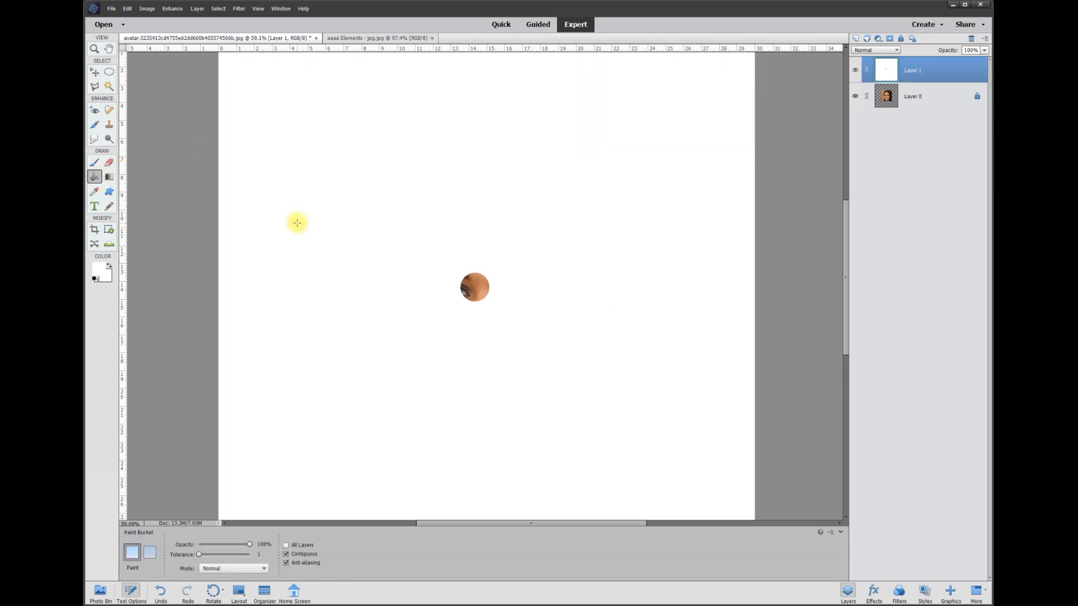
Move the expanded white layer so its circular window passes over different parts of the portrait, including an eye, and hide Layer 1
{"action": "left_click", "coordinate": [94, 72]}
{"action": "key", "text": "ctrl+minus"}
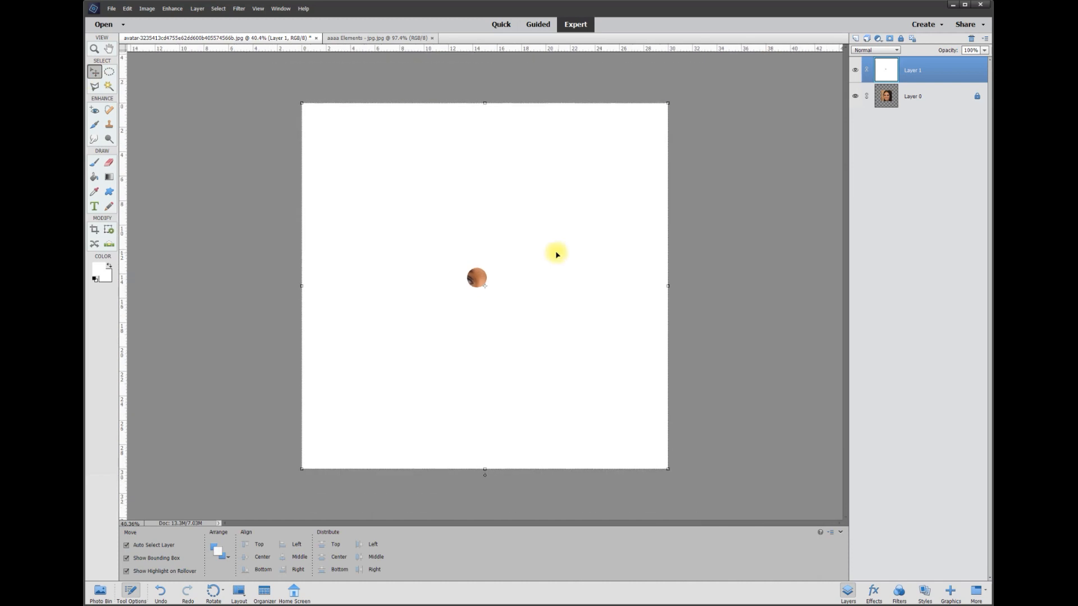
{"action": "key", "text": "ctrl+plus"}
{"action": "left_click_drag", "start_coordinate": [529, 270], "coordinate": [532, 312]}
{"action": "scroll", "coordinate": [516, 276], "scroll_direction": "up", "scroll_amount": 3}
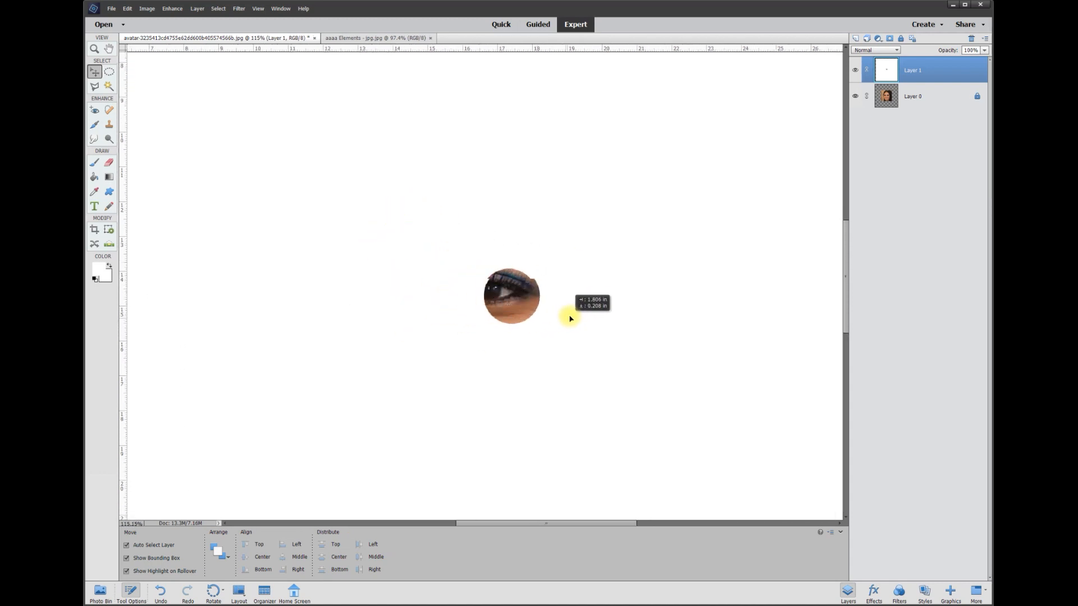
{"action": "left_click_drag", "start_coordinate": [440, 300], "coordinate": [522, 268]}
{"action": "scroll", "coordinate": [530, 297], "scroll_direction": "down", "scroll_amount": 5}
{"action": "scroll", "coordinate": [510, 240], "scroll_direction": "up", "scroll_amount": 3}
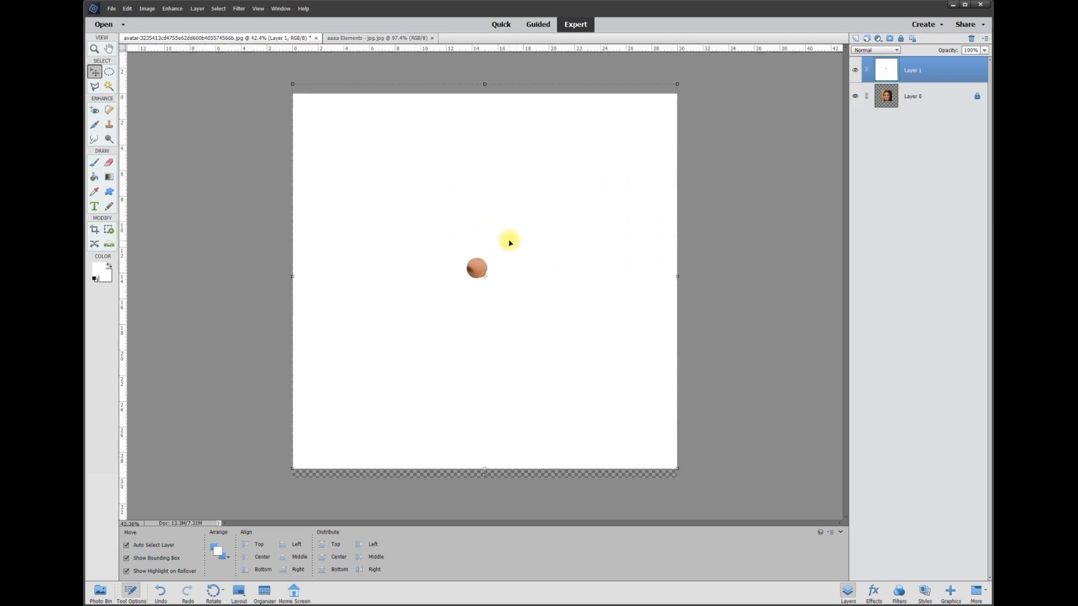
{"action": "left_click", "coordinate": [855, 71]}
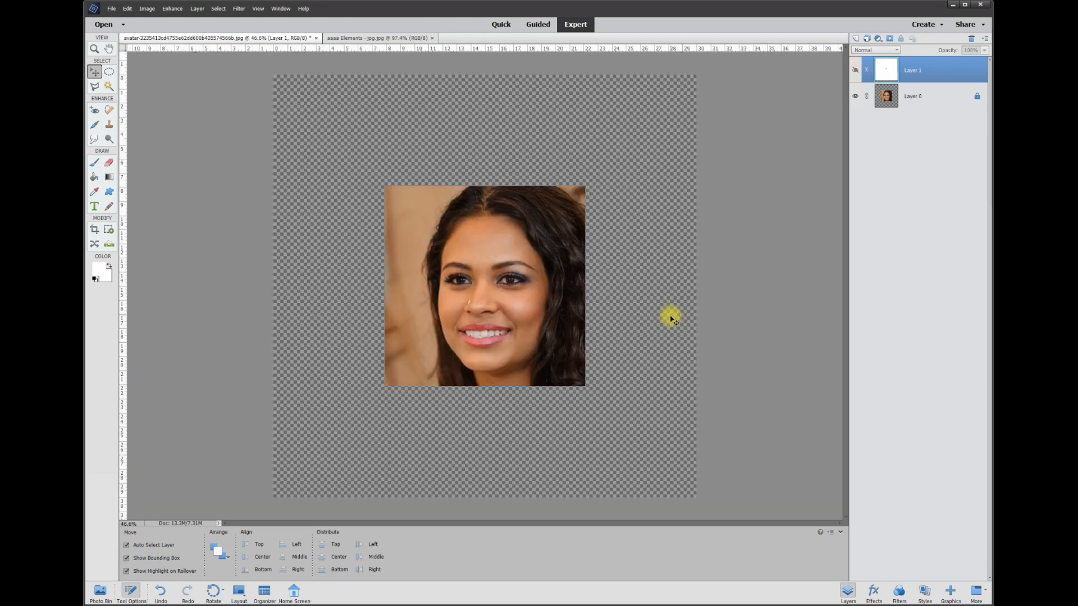